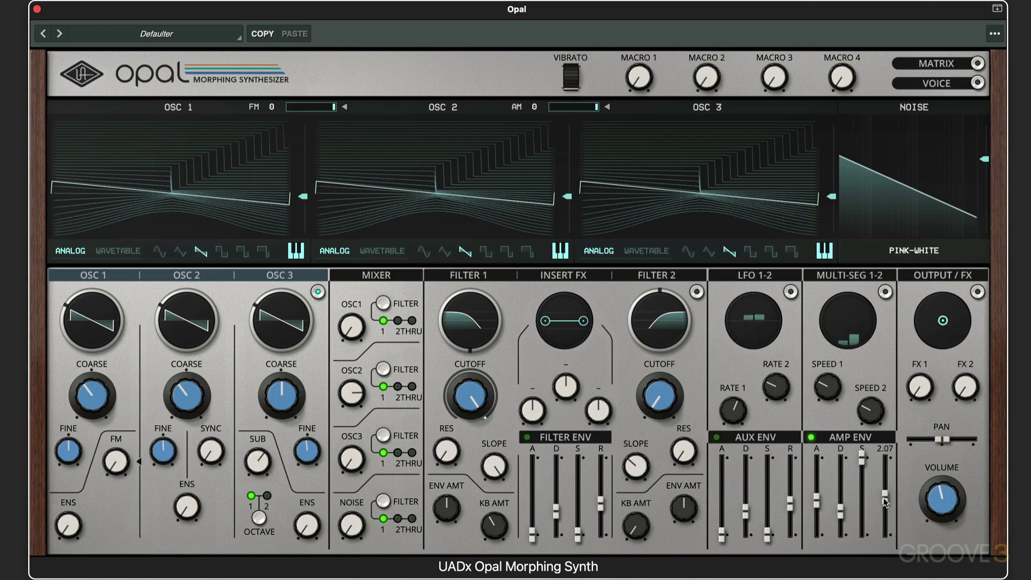
Pull the AMP ENV release slider down slightly
drag(808, 513, 816, 515)
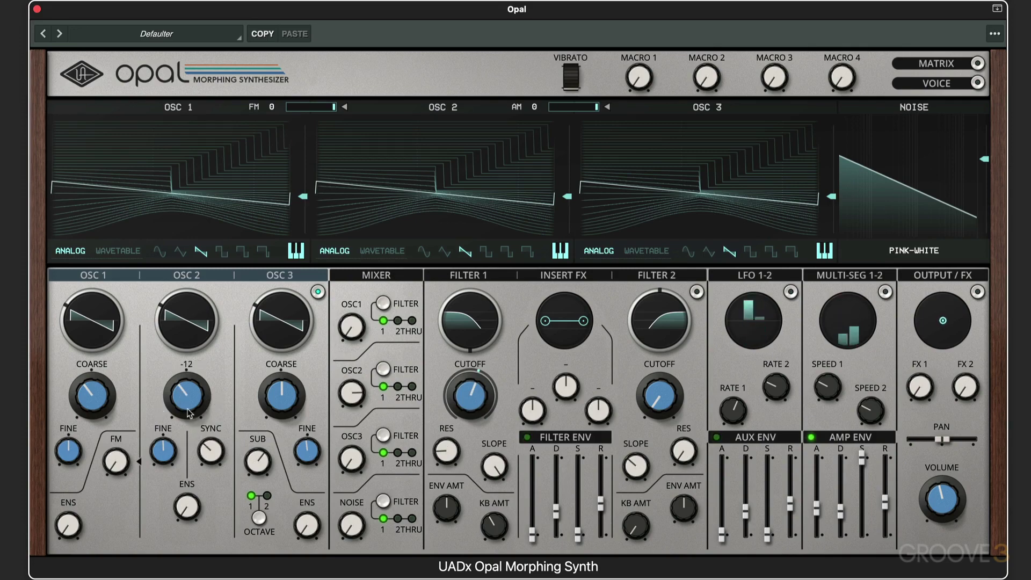
In the modulation matrix, set Source to LFO 1 and Destination to OSC 2 > SYNC
click(950, 64)
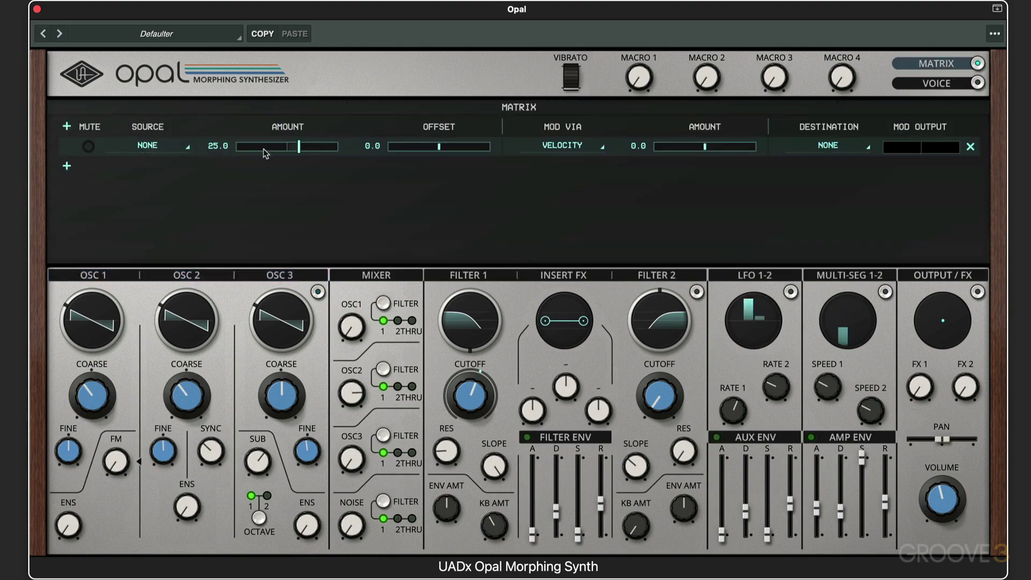
click(187, 147)
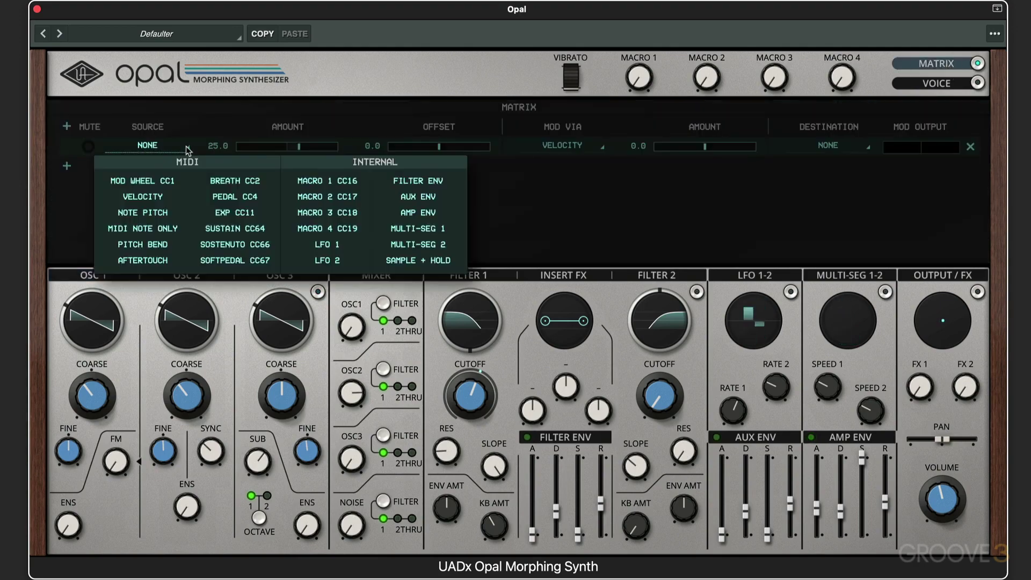
click(325, 246)
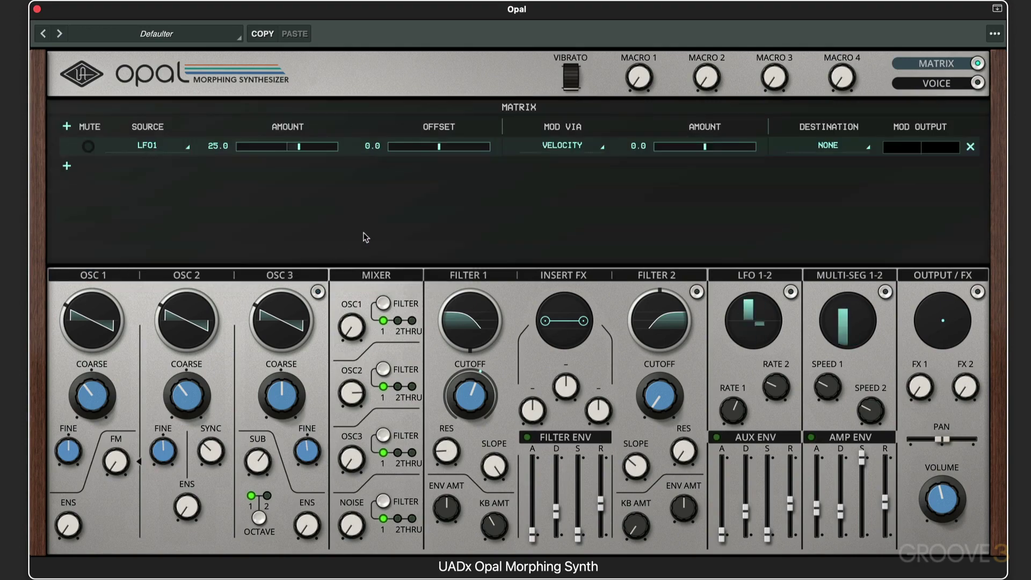
click(869, 150)
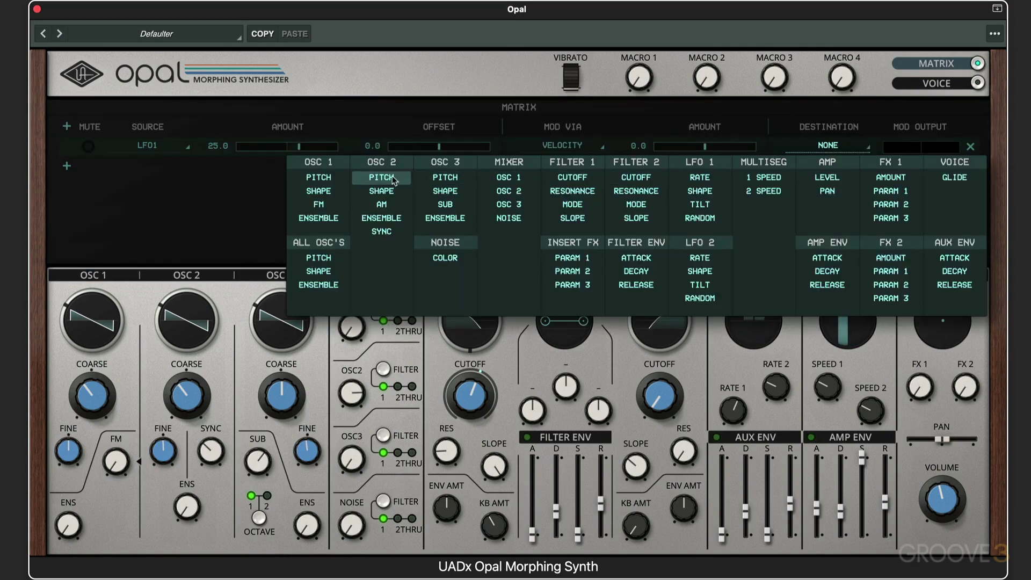
click(381, 231)
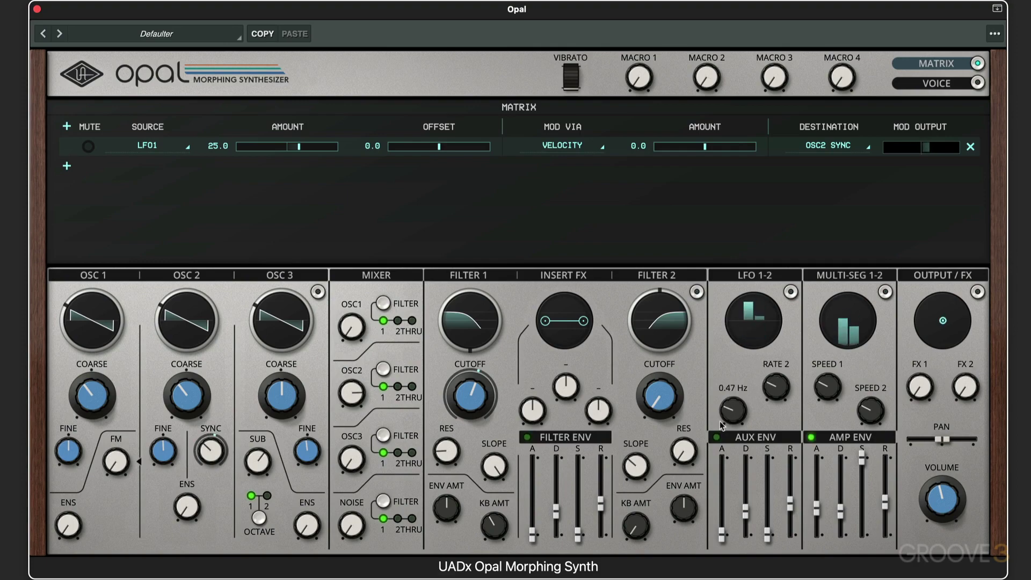
Turn on LFO 1 tempo sync at a 1/2 t rate with a TRI-SIN waveform
click(754, 275)
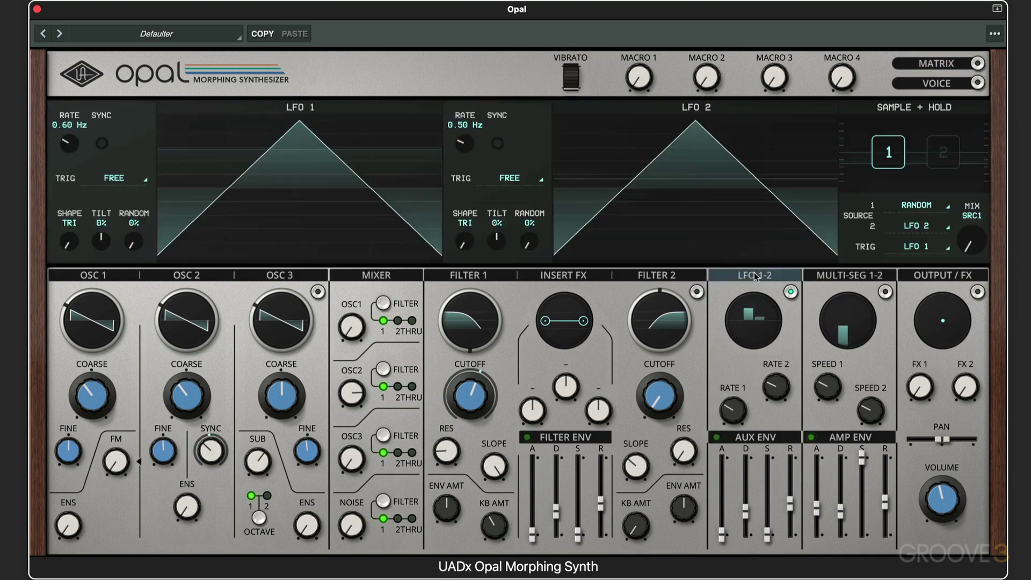
click(101, 144)
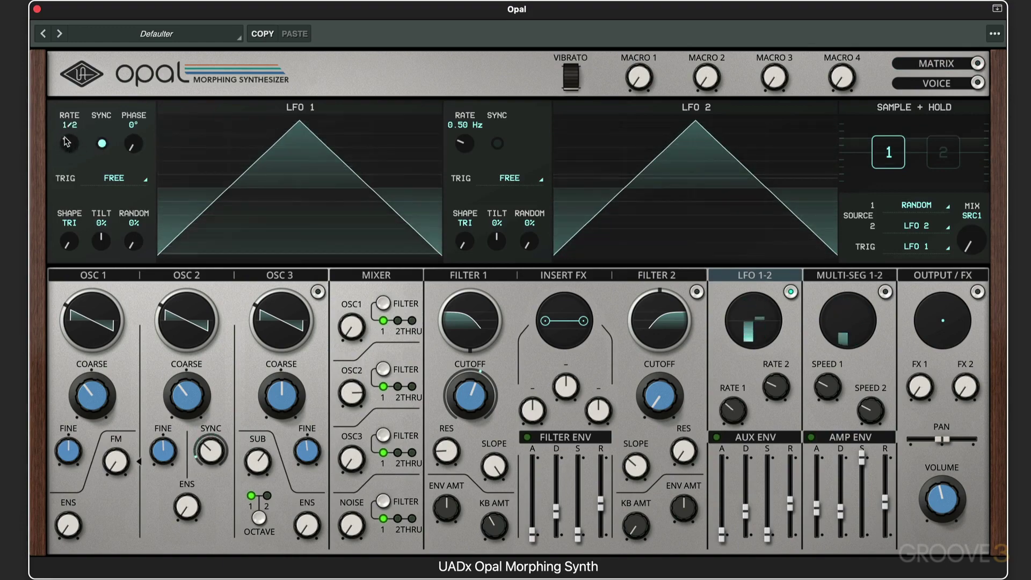
drag(65, 145, 68, 135)
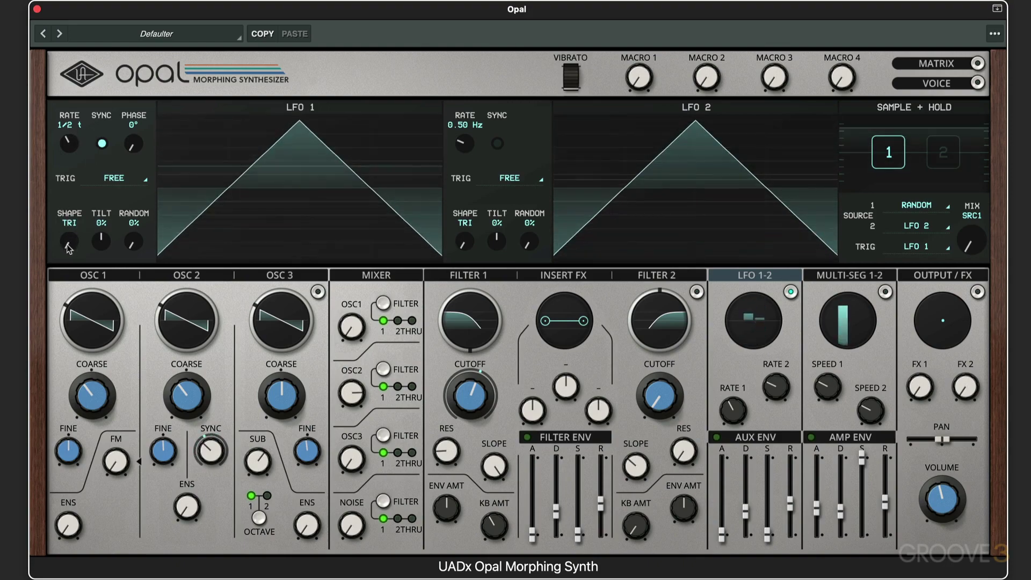
drag(68, 247, 48, 207)
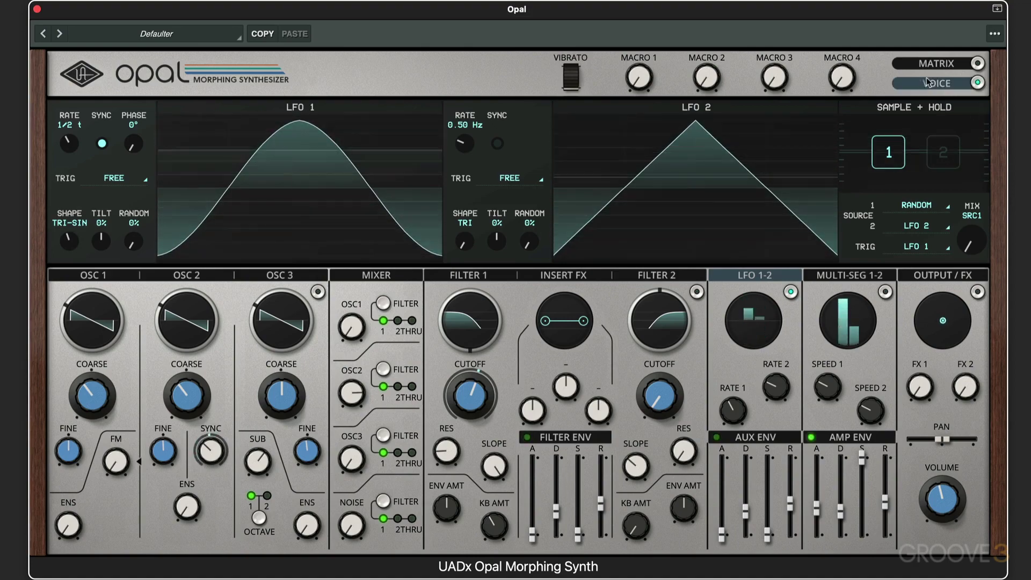
Verify the LFO1 to OSC2 SYNC routing in the matrix, then raise LFO 1 phase to 269°
click(939, 64)
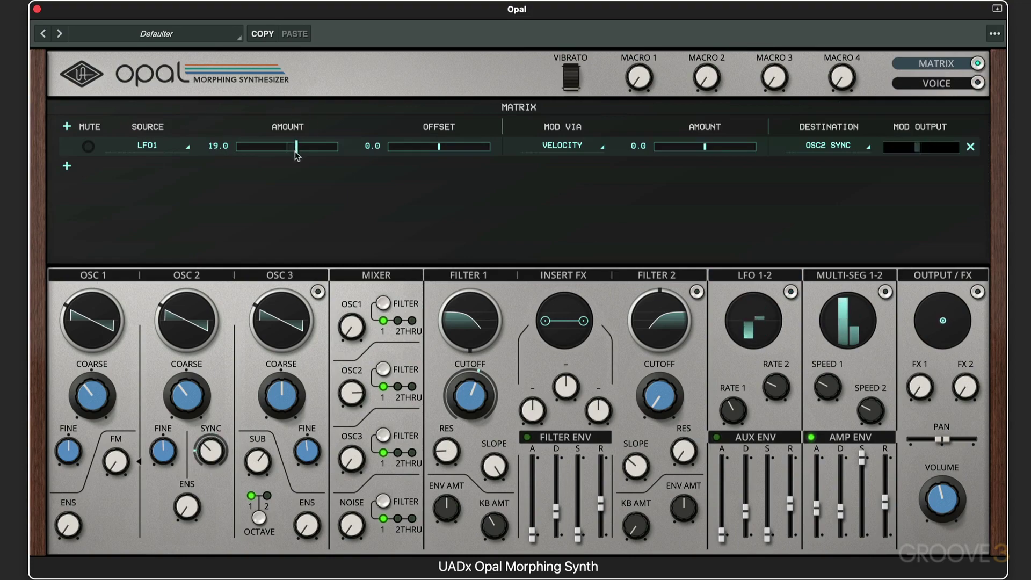
click(943, 64)
click(773, 274)
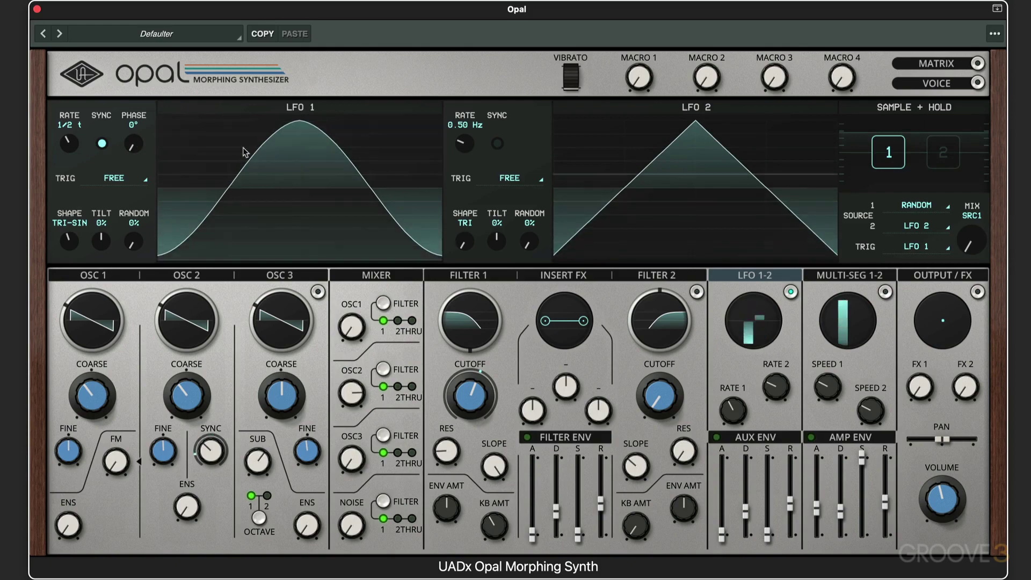
drag(134, 145, 140, 99)
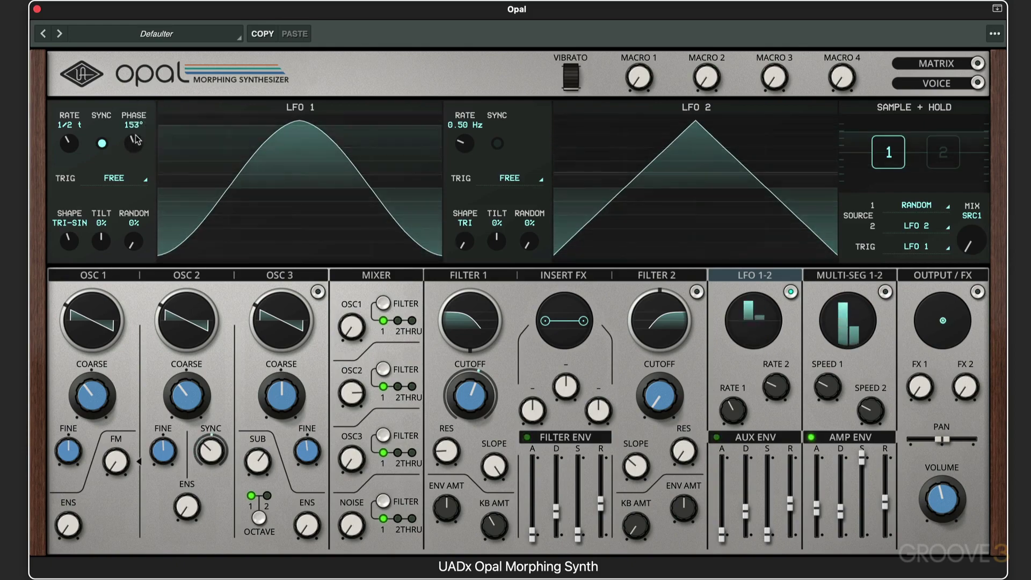
drag(139, 125, 137, 98)
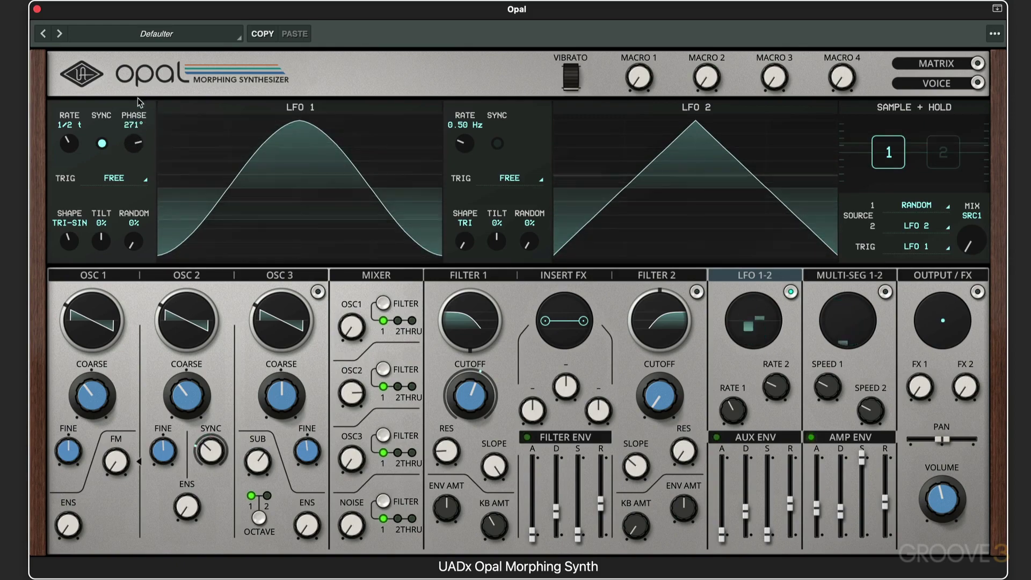
Reset LFO 1 phase to 0°, then try tilts of -43%, 52%, and back left
double_click(135, 140)
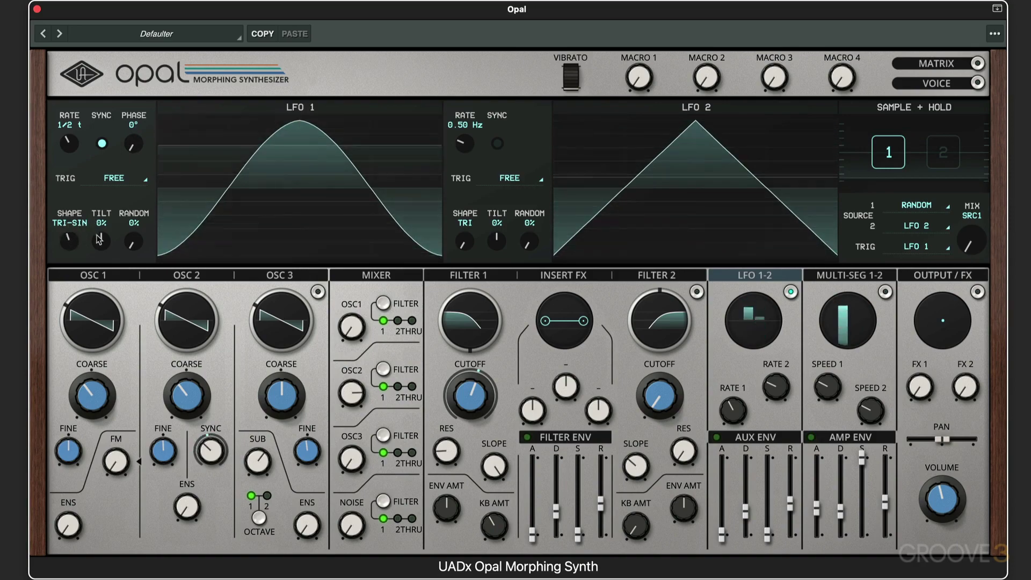
drag(102, 241, 100, 246)
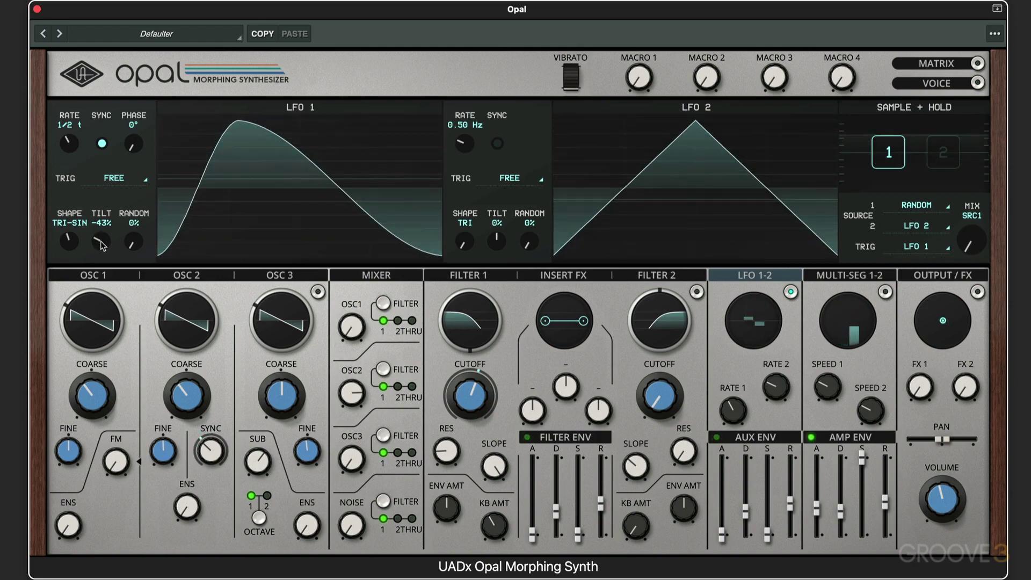
drag(102, 244, 103, 204)
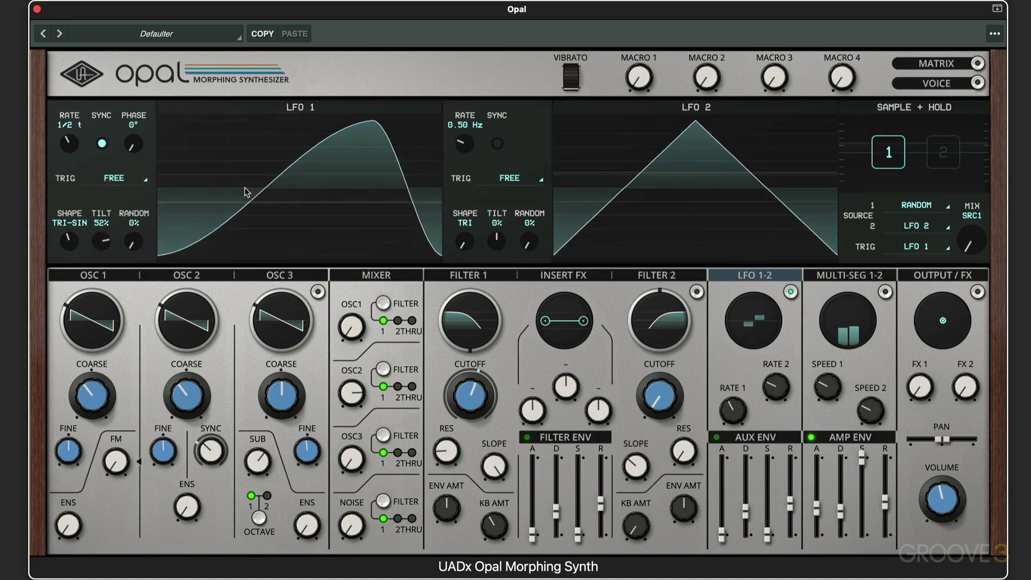
drag(106, 245, 105, 322)
Reset LFO 1 tilt to 0%, push random up to 100%, then return it to 0%
alt+click(101, 243)
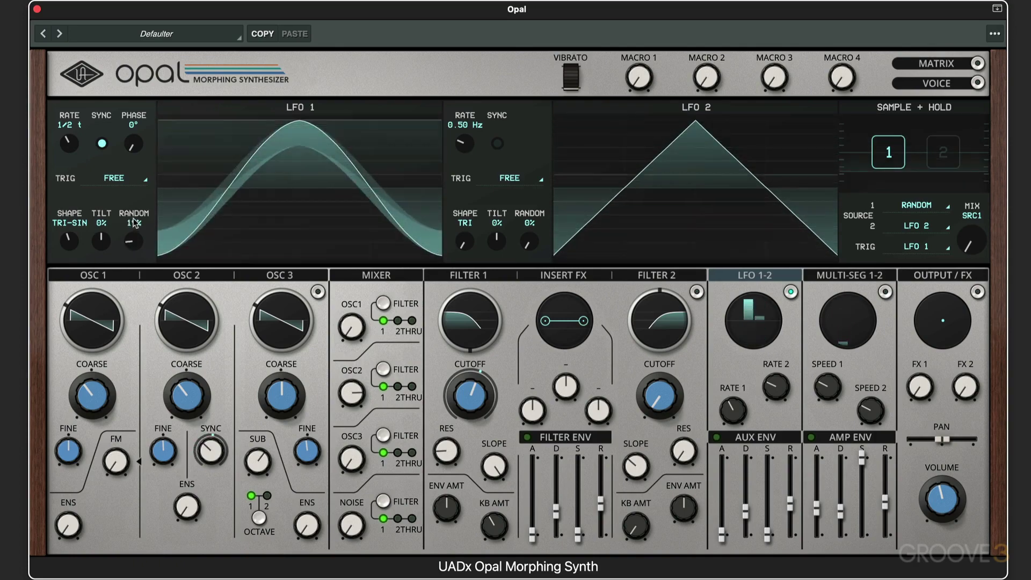
drag(133, 239, 142, 87)
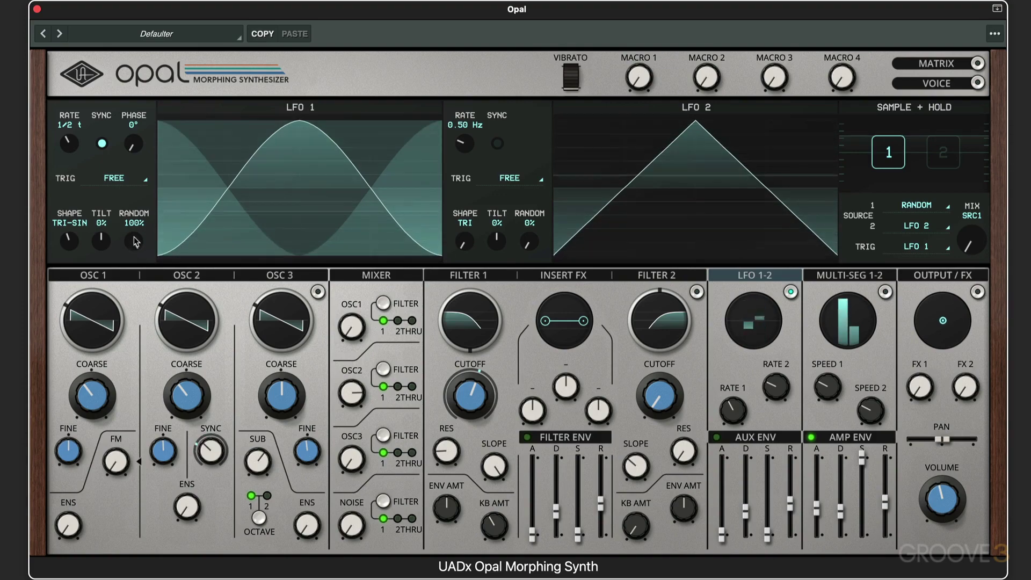
drag(135, 241, 142, 286)
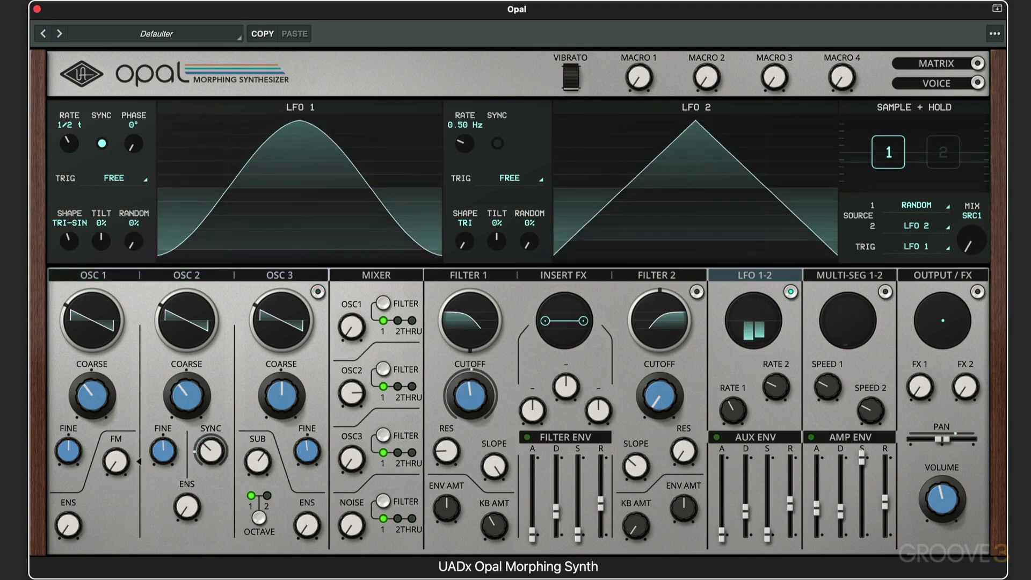
Change LFO 1's synced rate from 1/2 t to 1 t
mouse_move(188, 399)
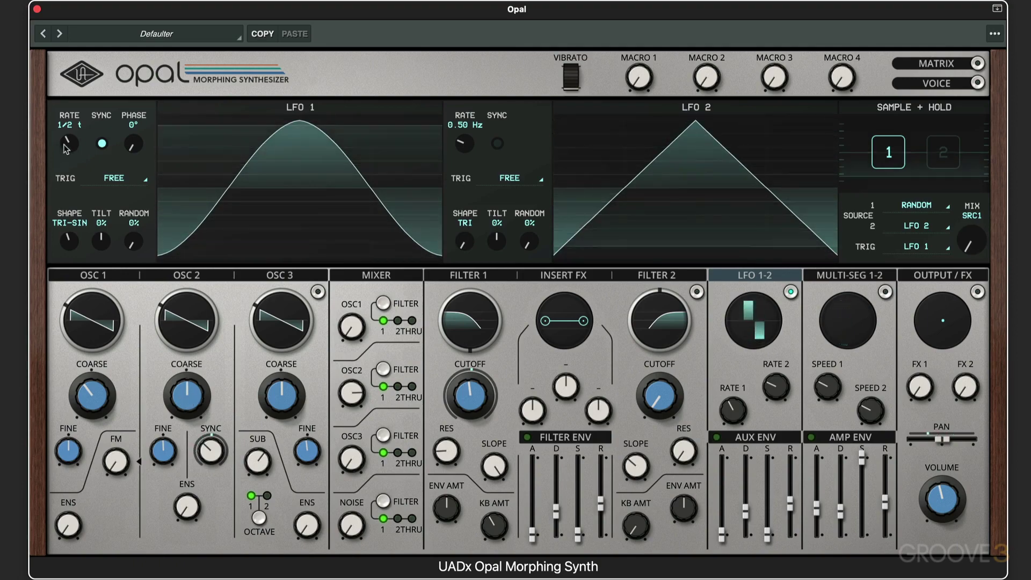
drag(68, 143, 65, 157)
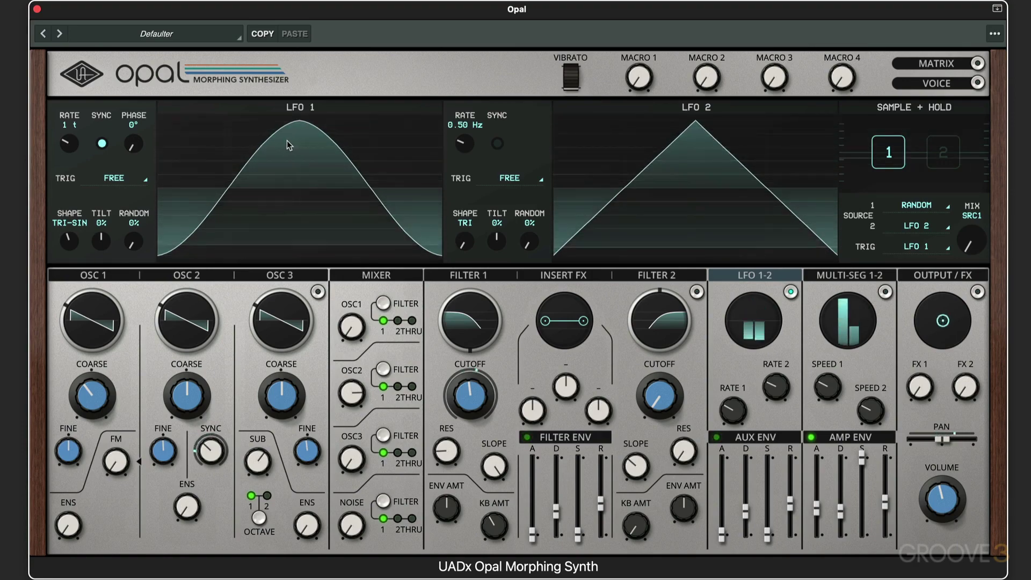
Set LFO 1's trigger mode to NOTE-ON, then bring up the trigger options again
click(114, 178)
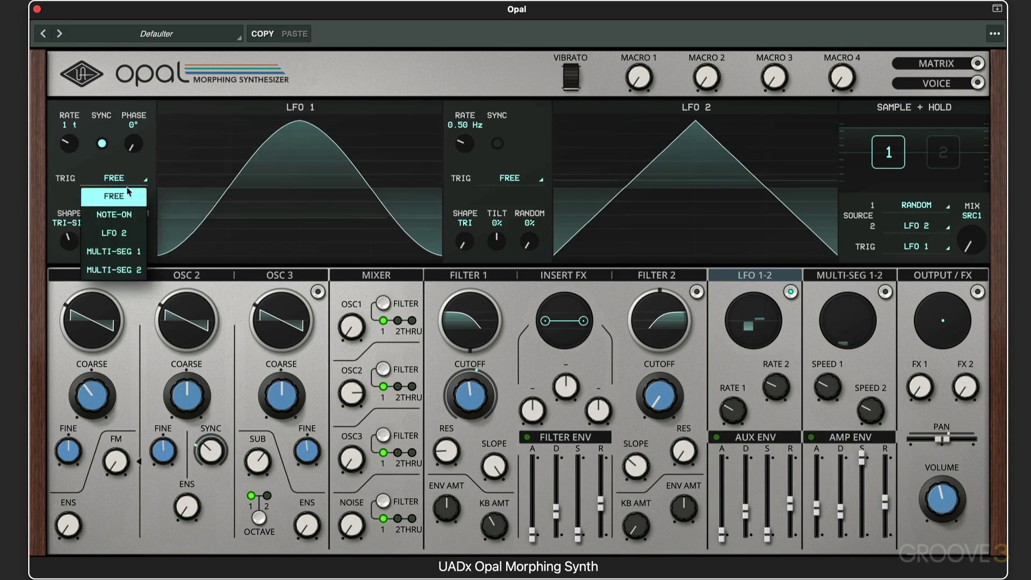
click(124, 215)
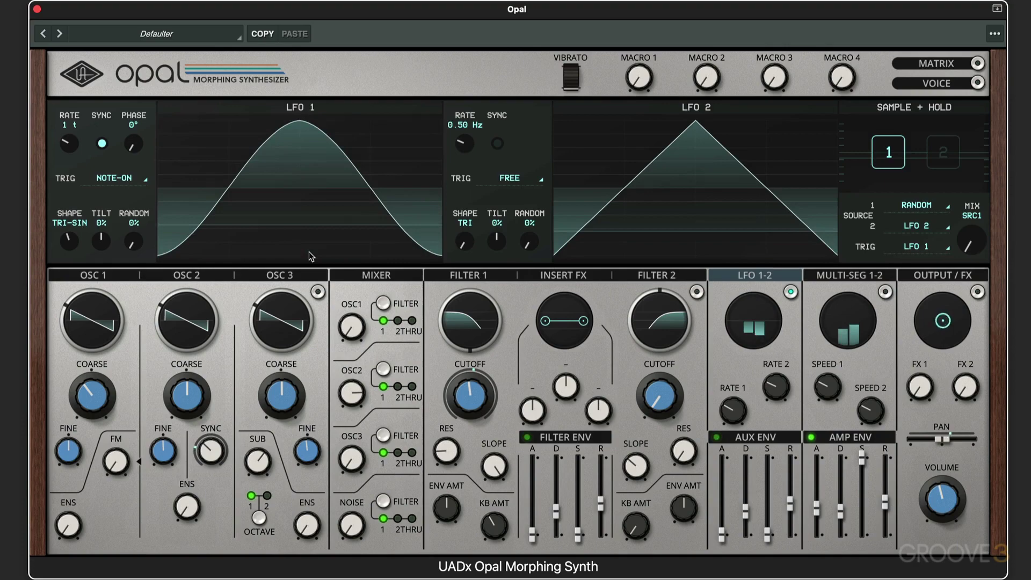
click(120, 181)
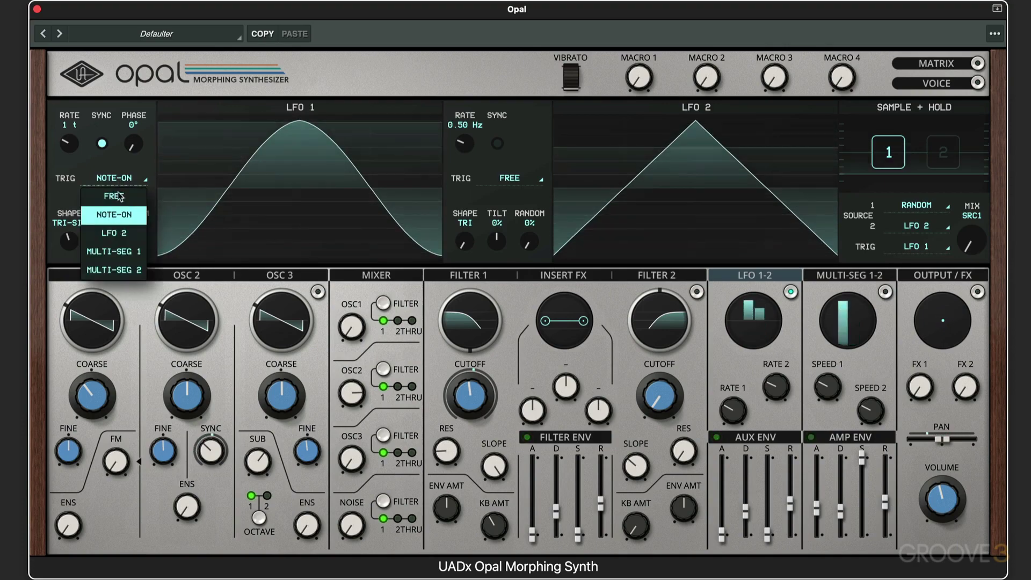
Make LFO 2 retrigger LFO 1 and turn LFO 2's synced rate toward dotted 1/4
click(113, 234)
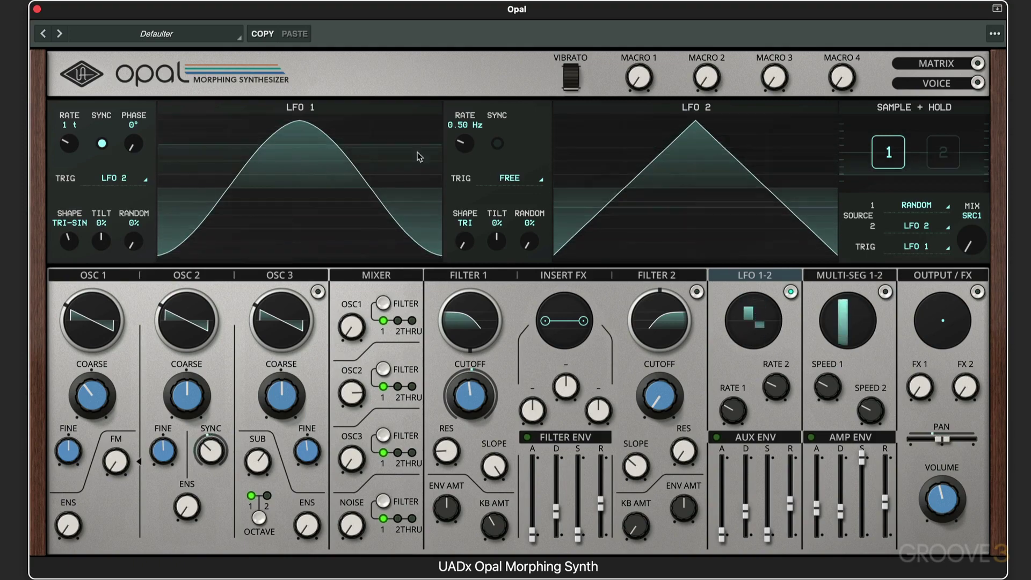
drag(465, 146, 470, 134)
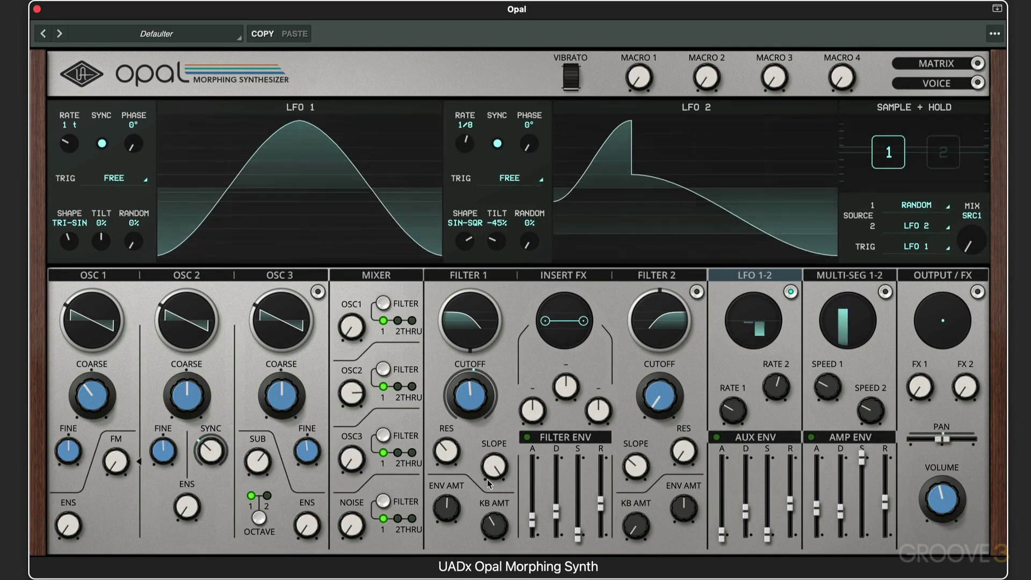
Swing Filter 1's ENV AMT into negative values and scroll to fine-tune it near -12
mouse_move(457, 508)
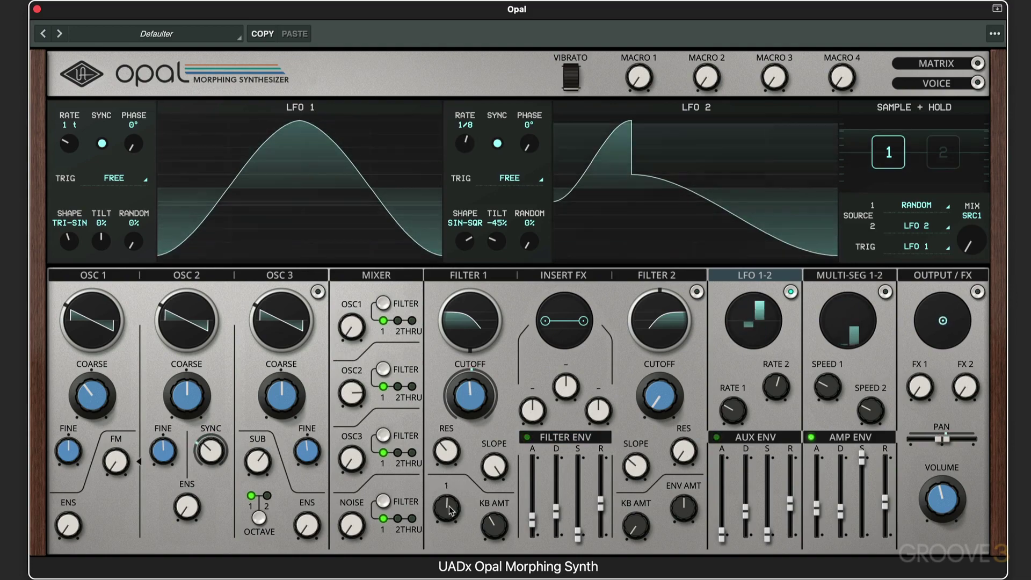
drag(450, 510, 445, 518)
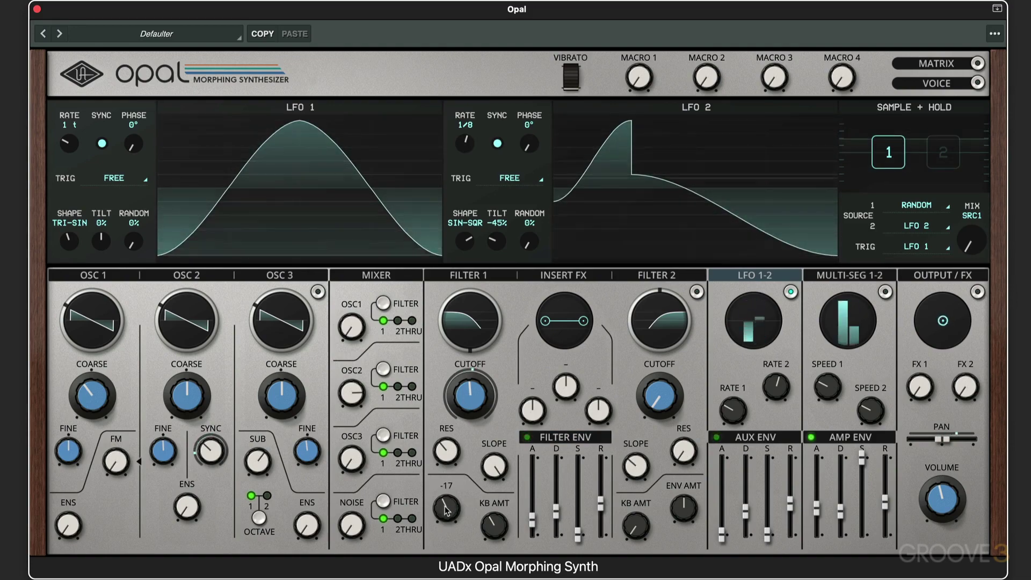
mouse_move(468, 385)
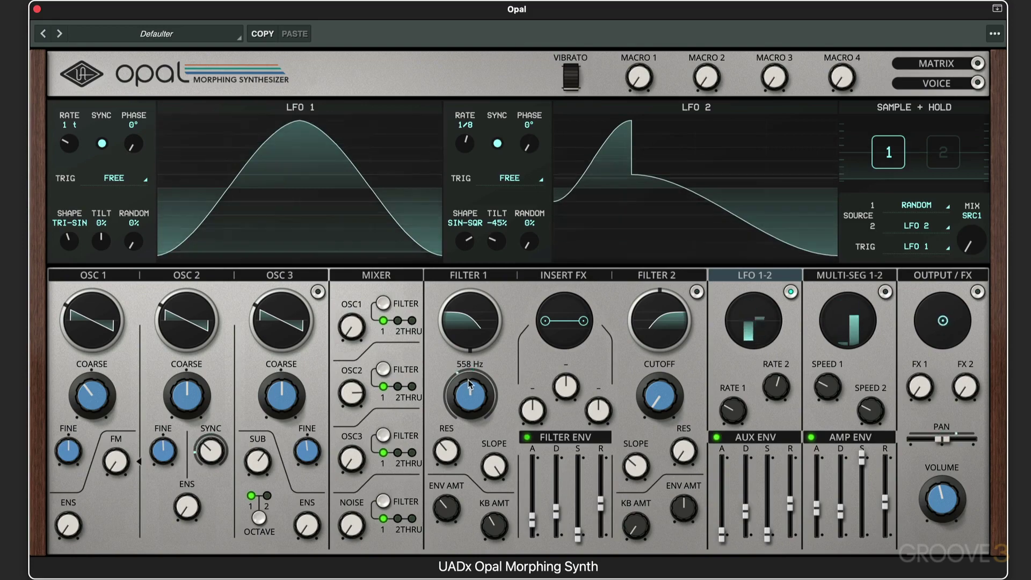
mouse_move(448, 500)
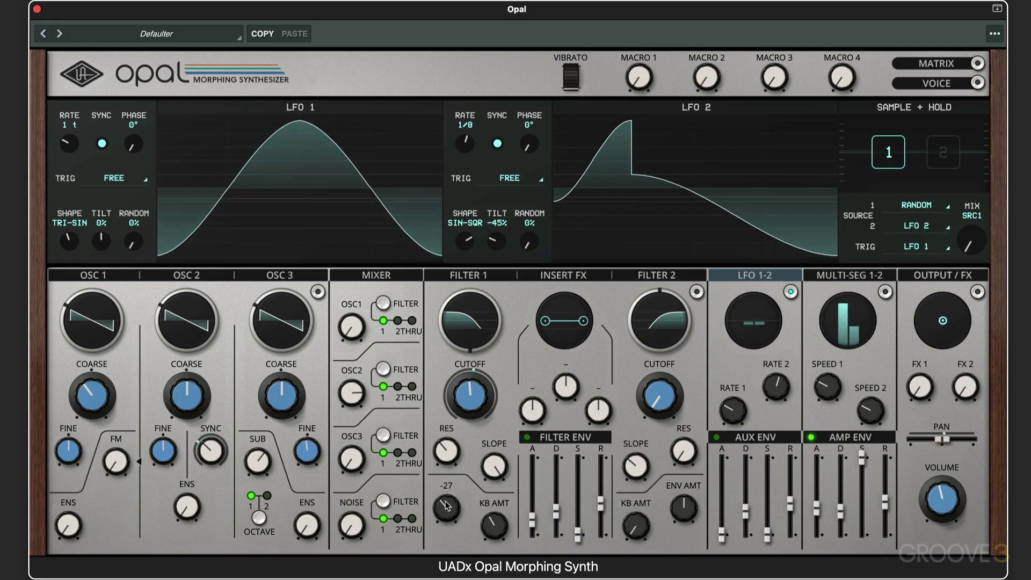
scroll(448, 500, up, 4)
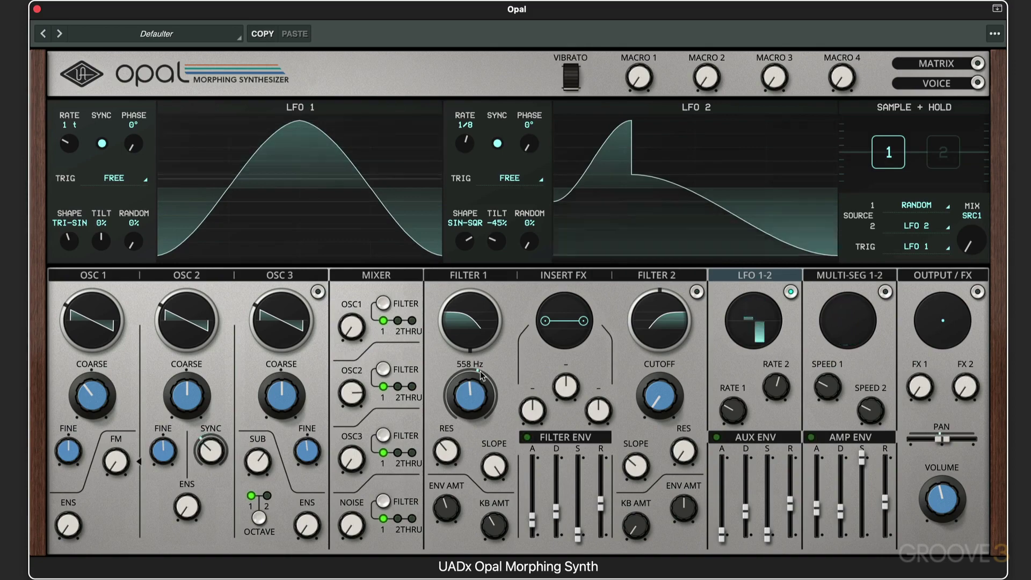
Set the filter envelope's gate source to LFO 2 instead of note-on
click(562, 440)
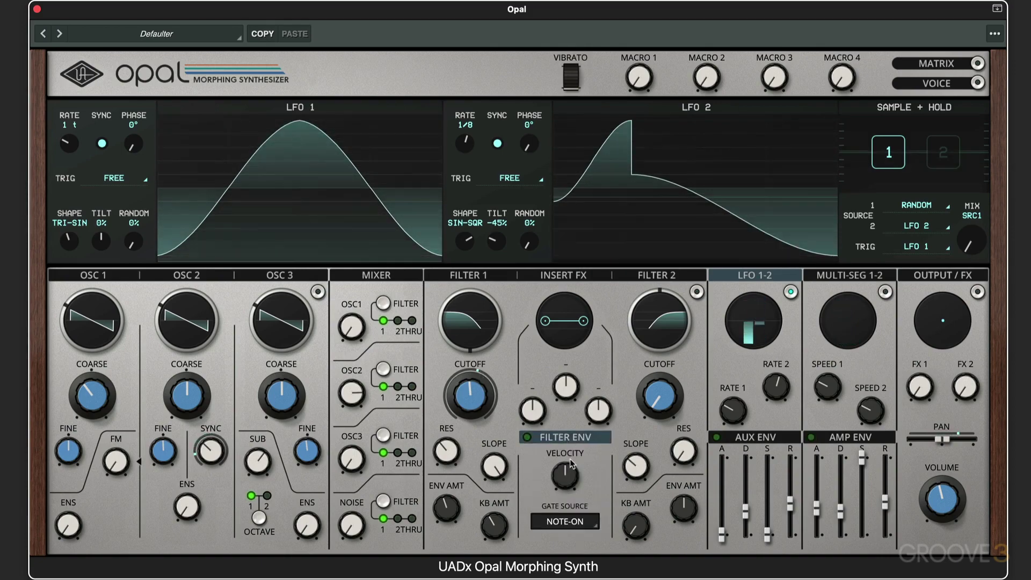
click(567, 521)
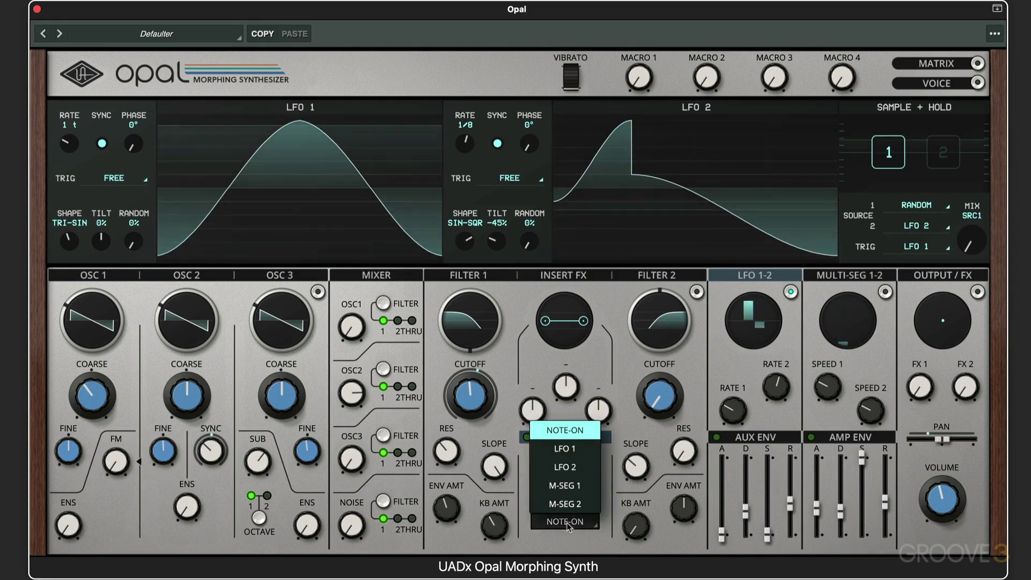
click(563, 469)
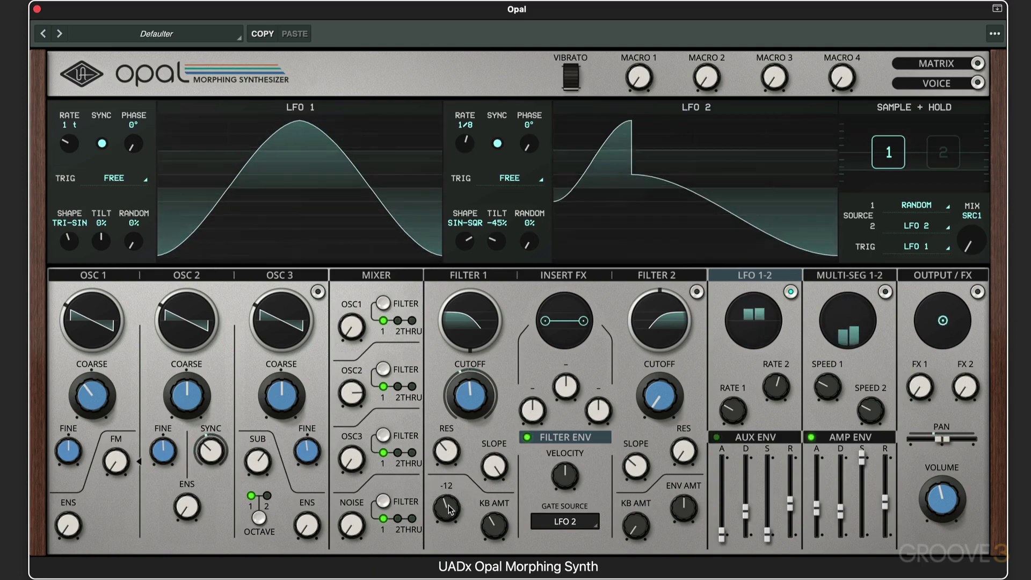
mouse_move(470, 378)
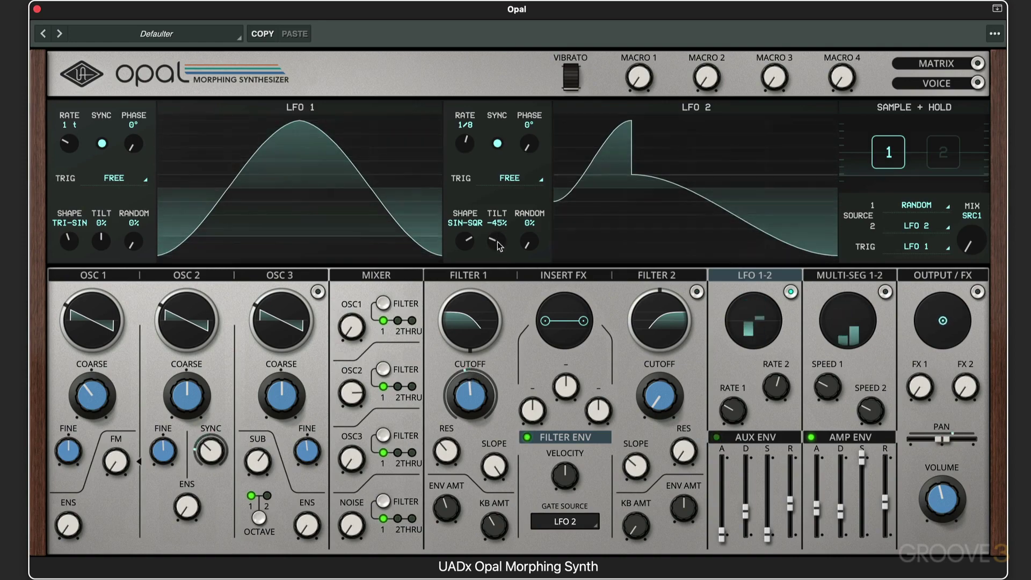
Set LFO 2 tilt to about 0% and its random variation to 10%
drag(497, 240, 499, 215)
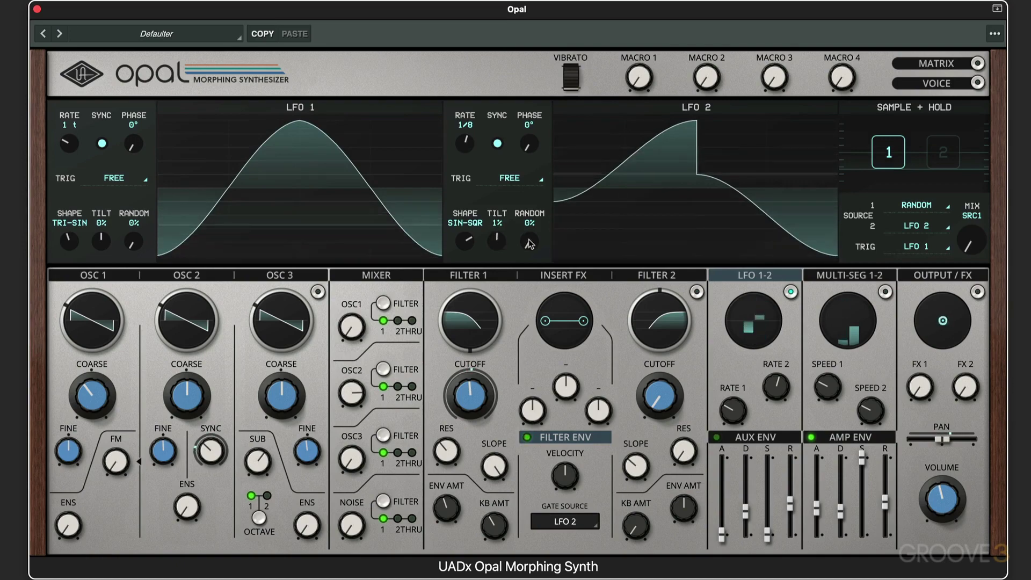
drag(528, 241, 498, 242)
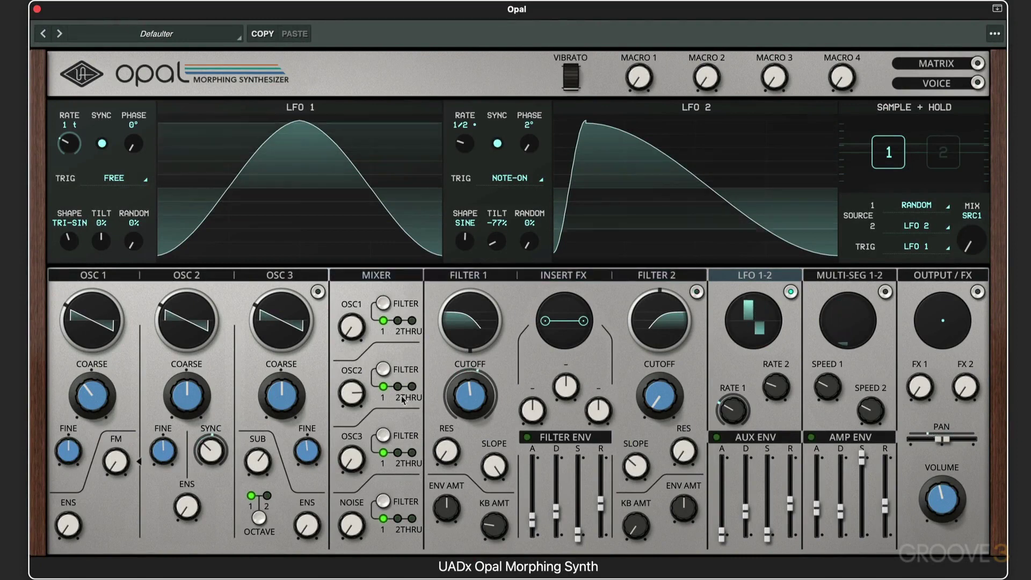
Show the modulation matrix with the LFO1 and LFO2 routings
mouse_move(953, 445)
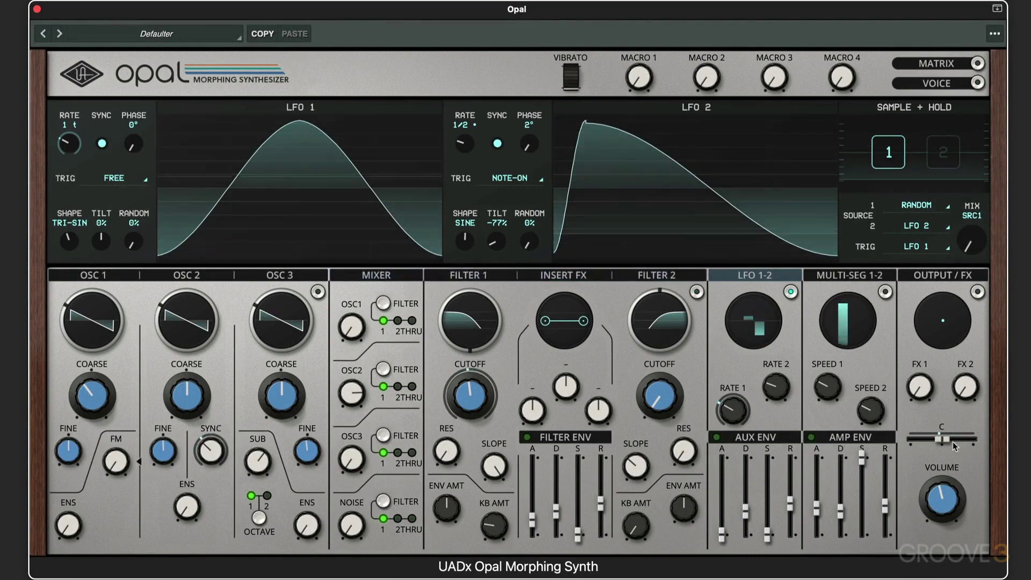
mouse_move(464, 386)
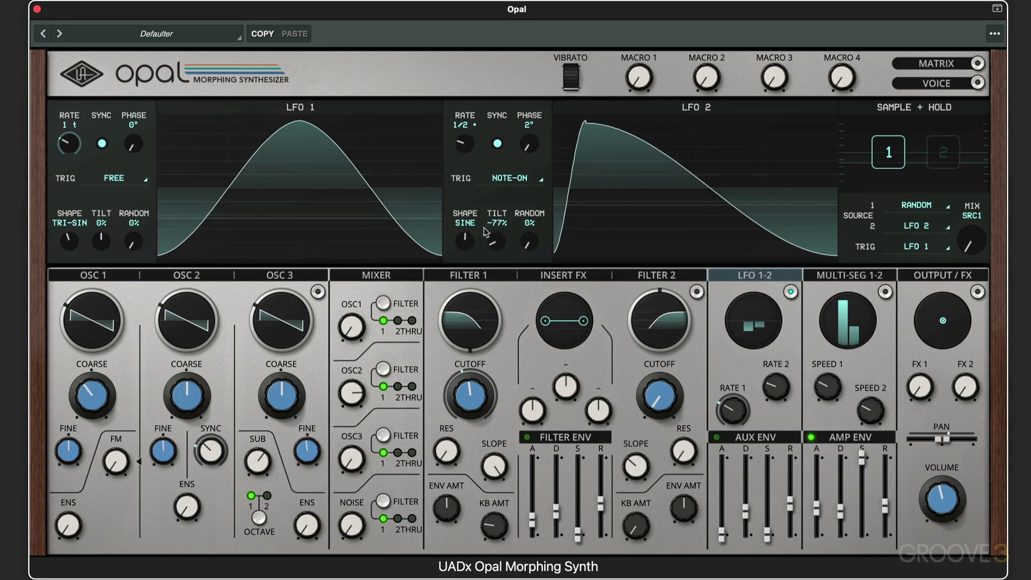
mouse_move(843, 91)
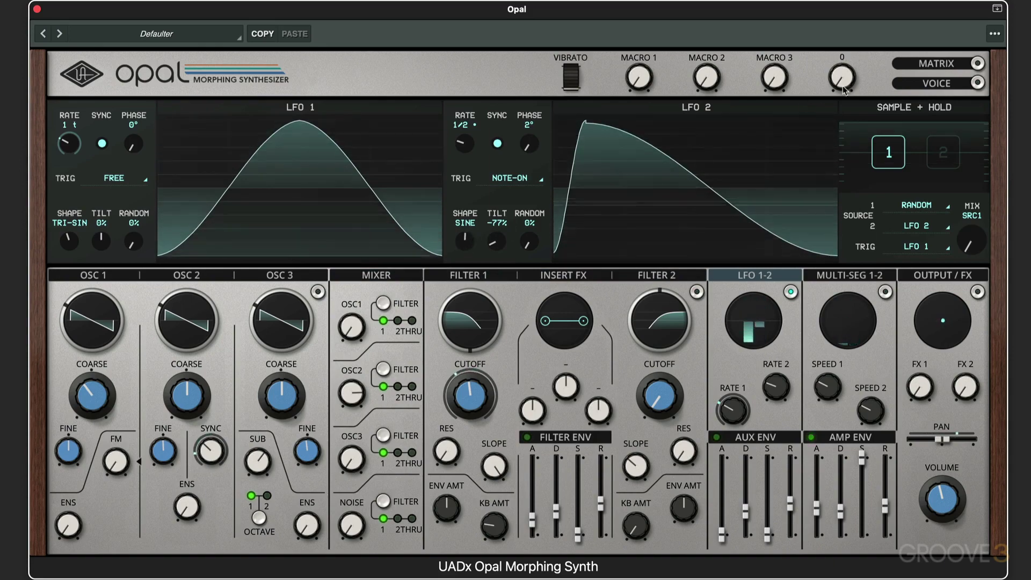
click(932, 63)
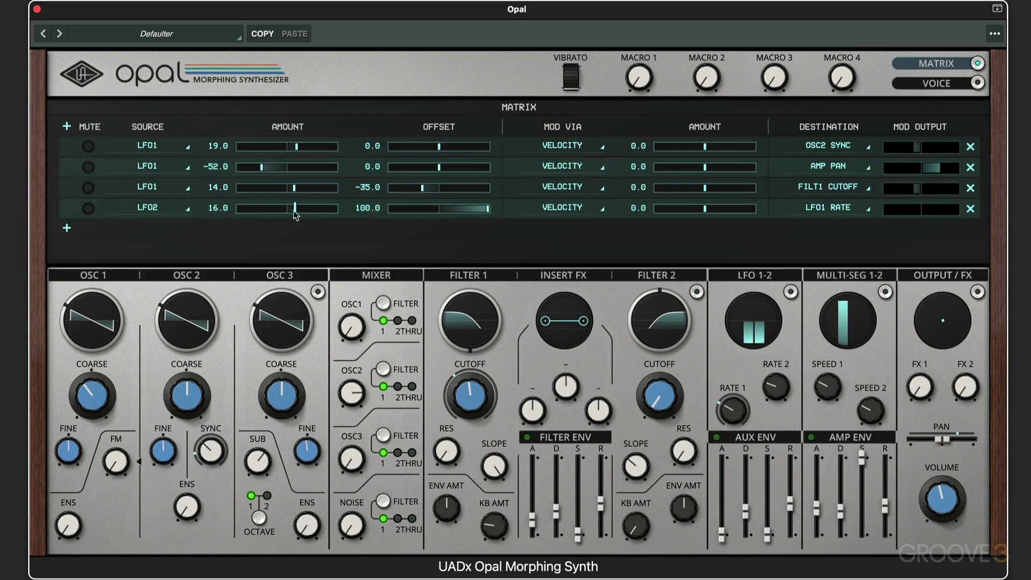
Leave row 4's destination unchanged and go back to the LFO 1-2 editor
click(866, 211)
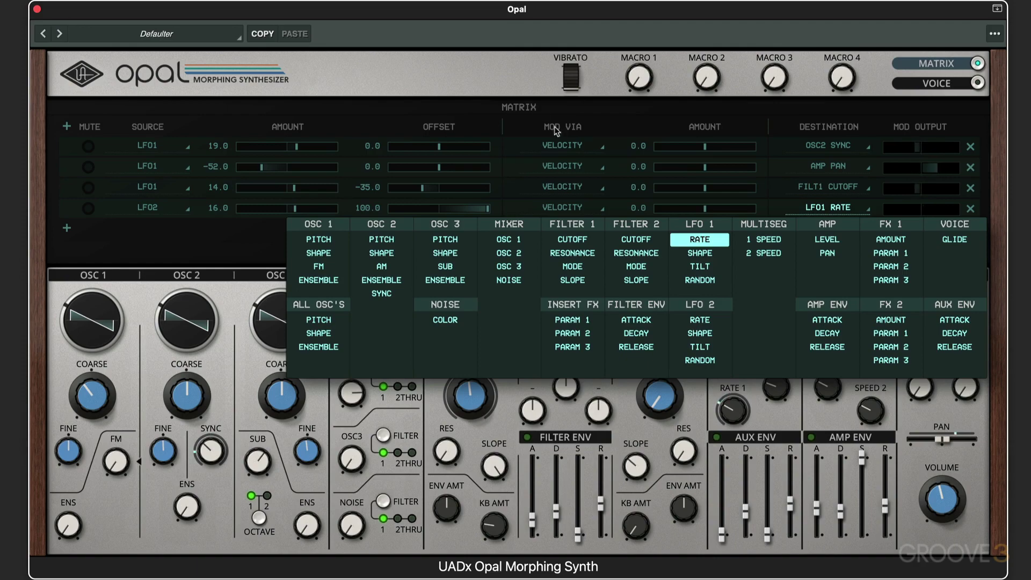
click(521, 84)
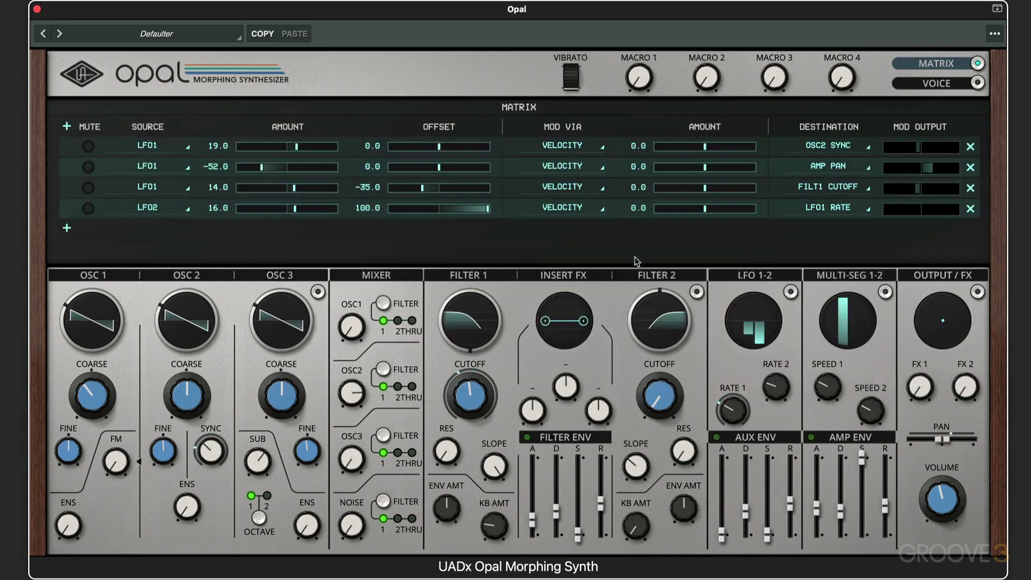
click(759, 275)
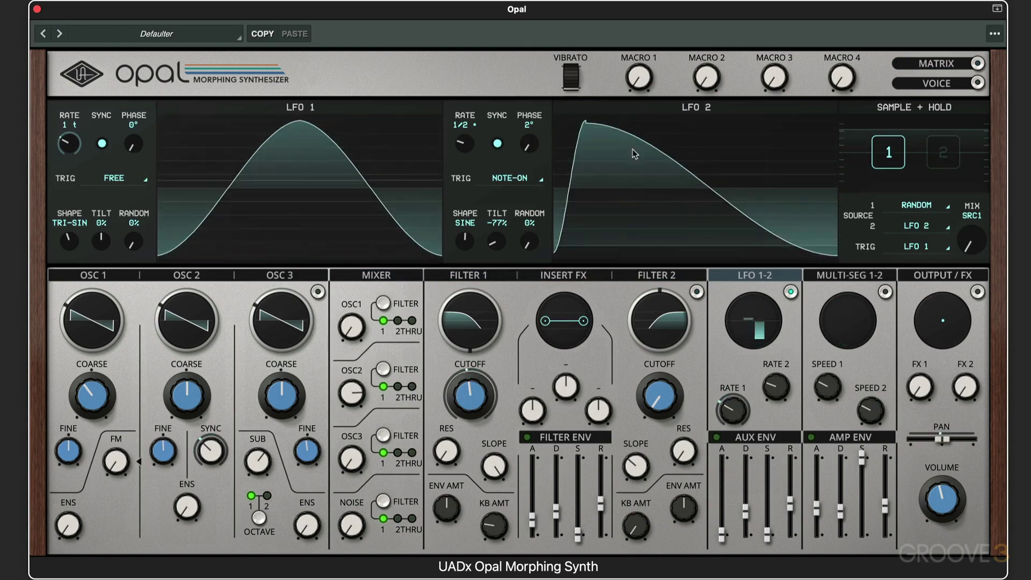
mouse_move(827, 70)
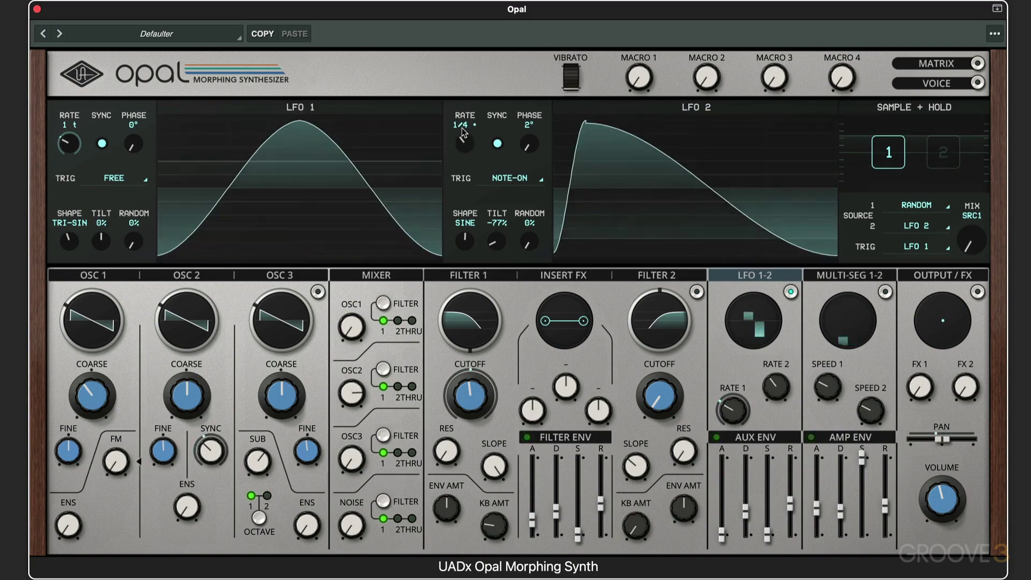
scroll(463, 148, up, 1)
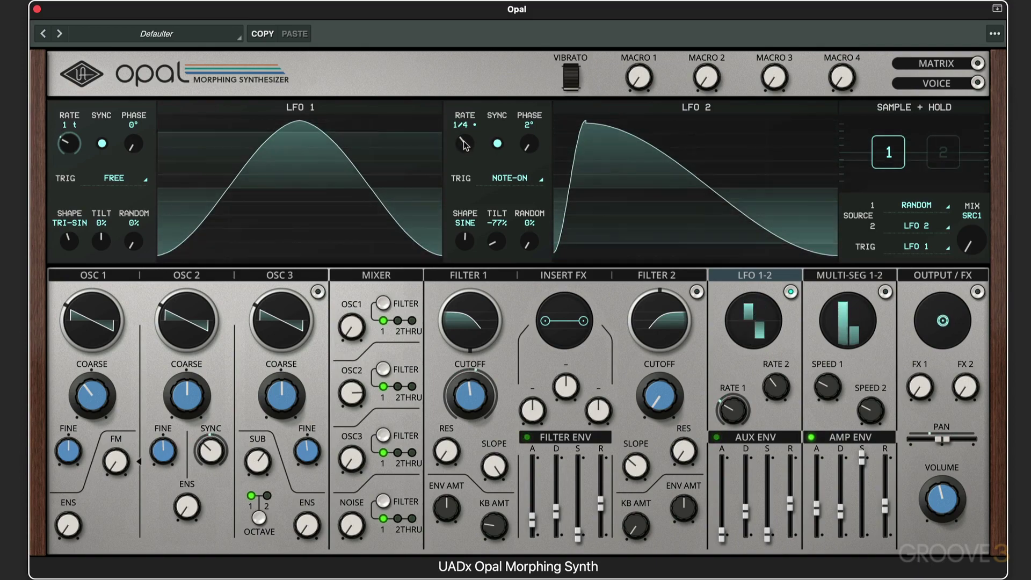
drag(463, 141, 459, 156)
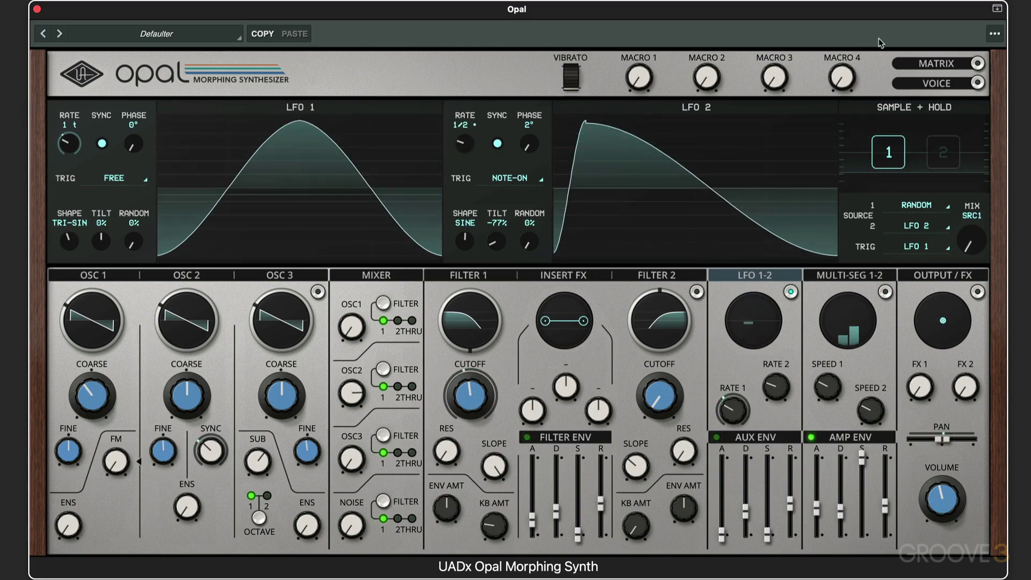
Set the LFO2→LFO1 rate matrix route to amount 14 with offset 100, then return to LFO 1-2
click(904, 67)
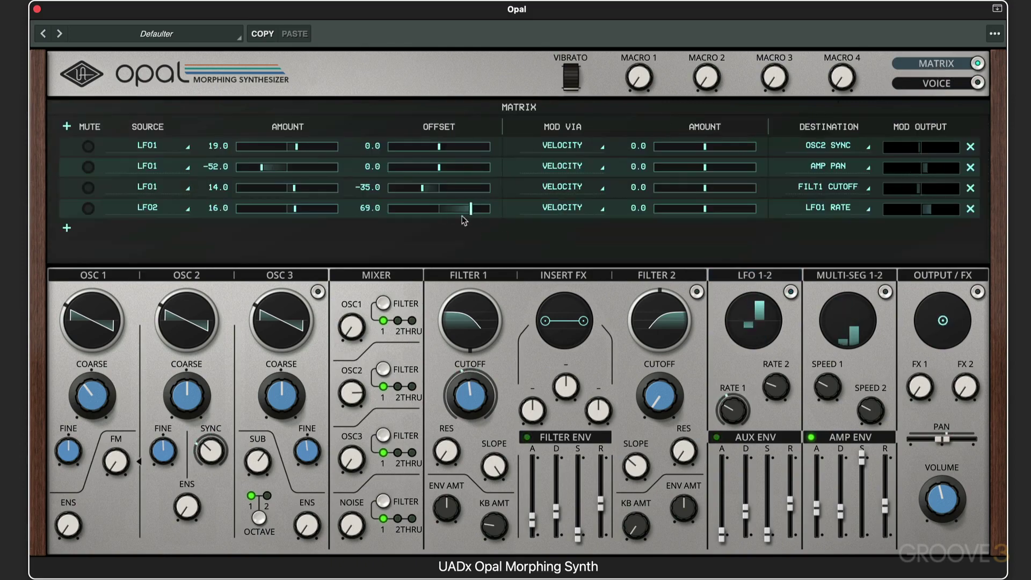
drag(433, 221, 443, 196)
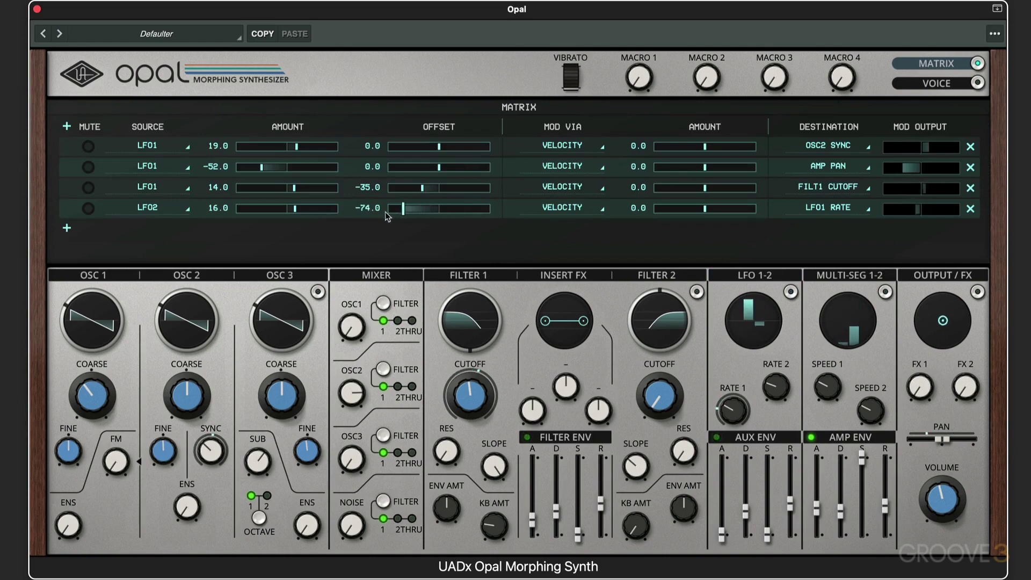
drag(386, 215, 367, 211)
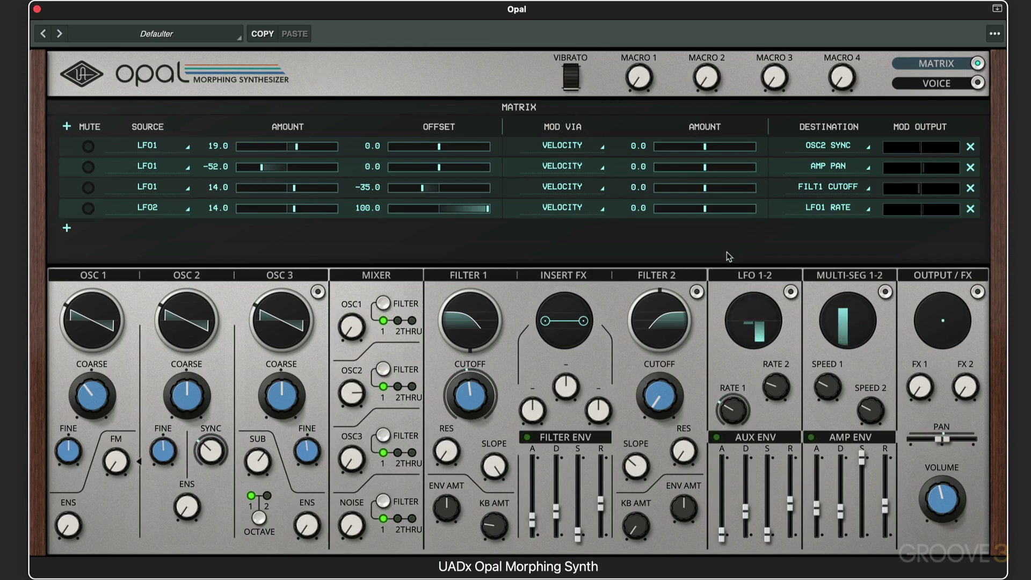
click(755, 275)
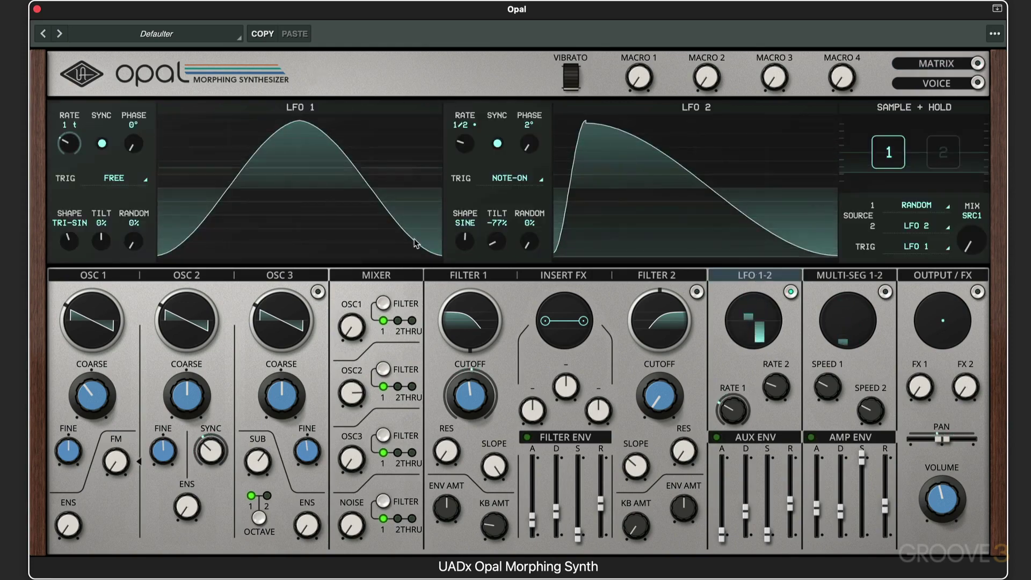